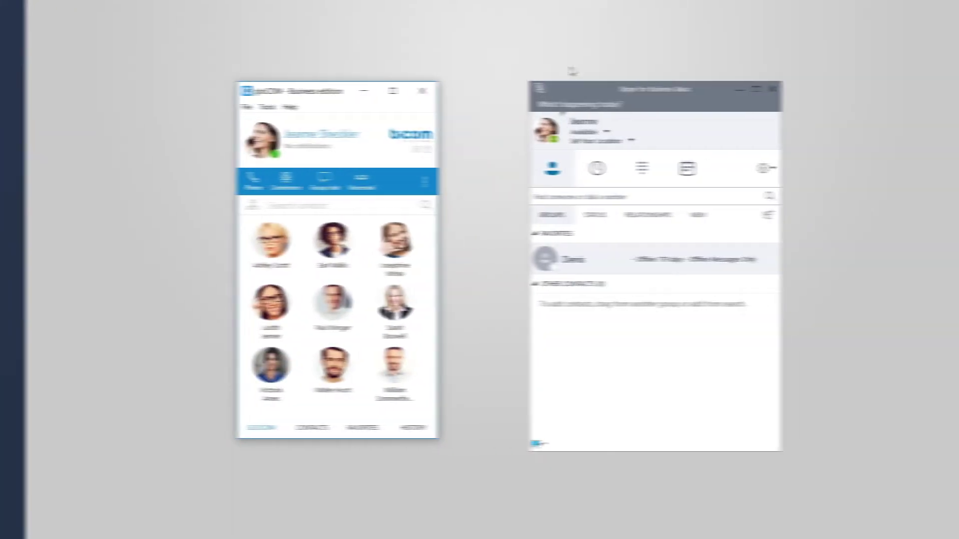
Open the Help menu in the gloCOM main window.
{"action": "left_click", "coordinate": [265, 107]}
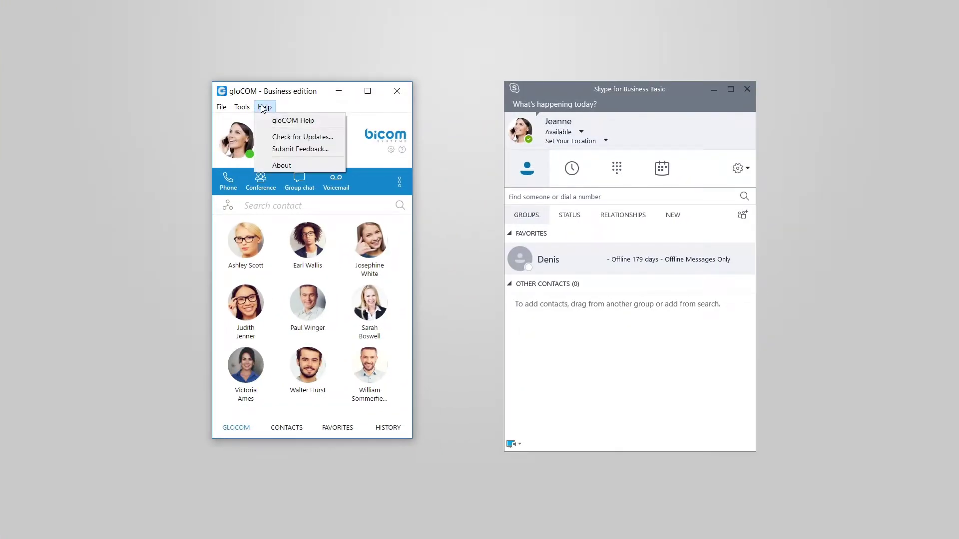
Check the About box showing gloCOM v5.1.1 Business edition with the Skype module, then close it.
{"action": "left_click", "coordinate": [295, 166]}
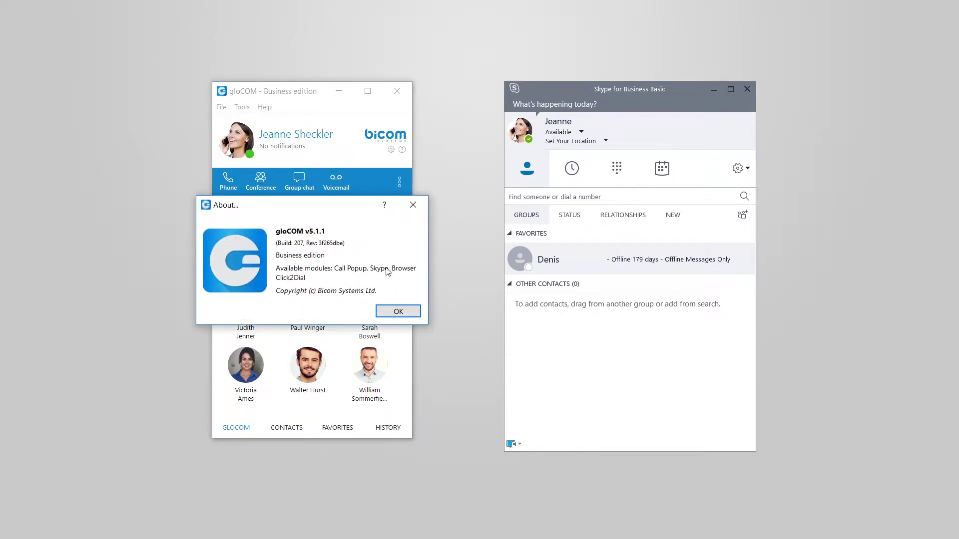
{"action": "left_click", "coordinate": [398, 311]}
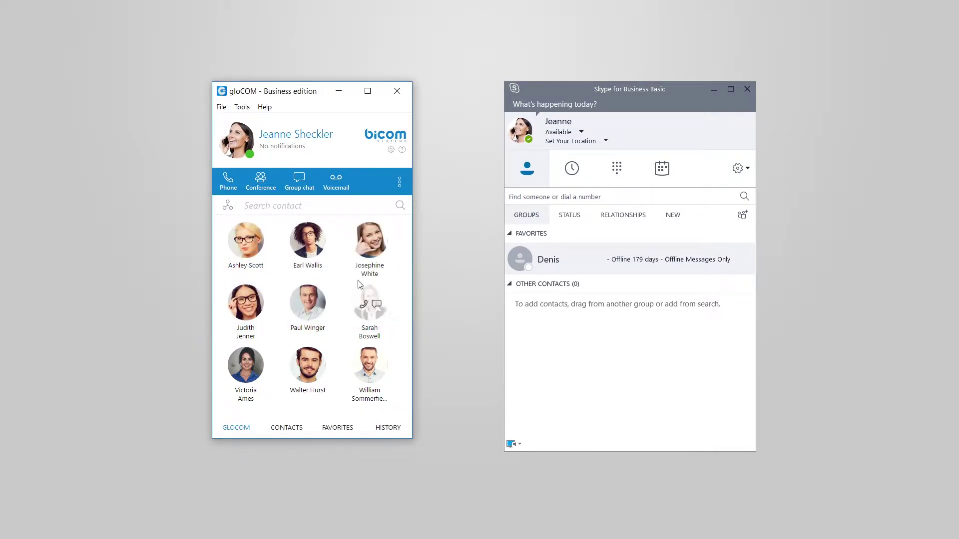
Call extension 10000007 from the gloCOM dialer, then hang up the ringing call.
{"action": "left_click", "coordinate": [230, 186]}
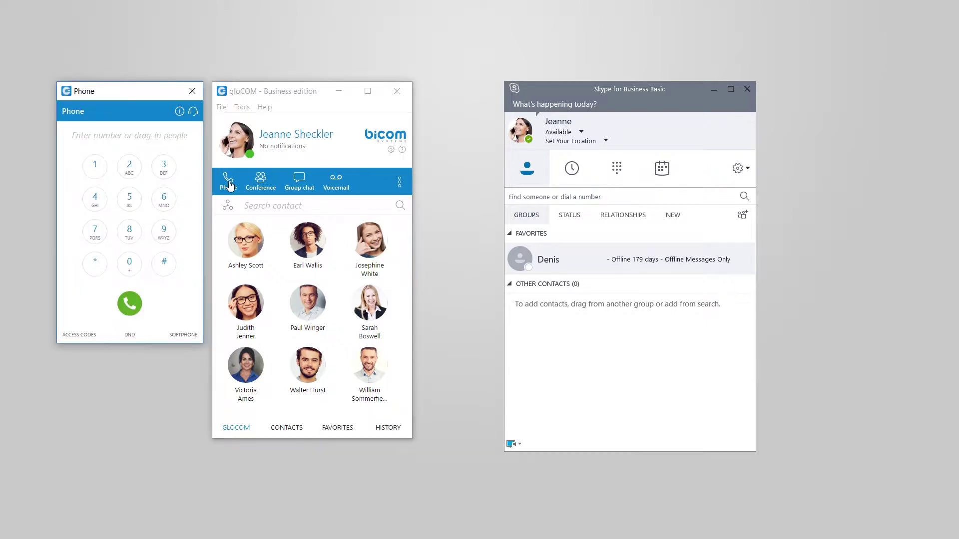
{"action": "type", "text": "10000007"}
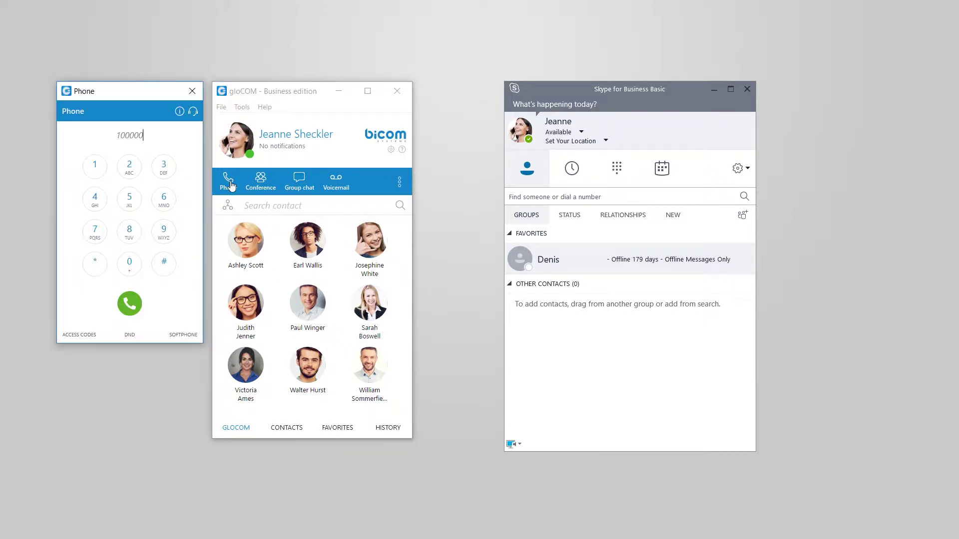
{"action": "key", "text": "Return"}
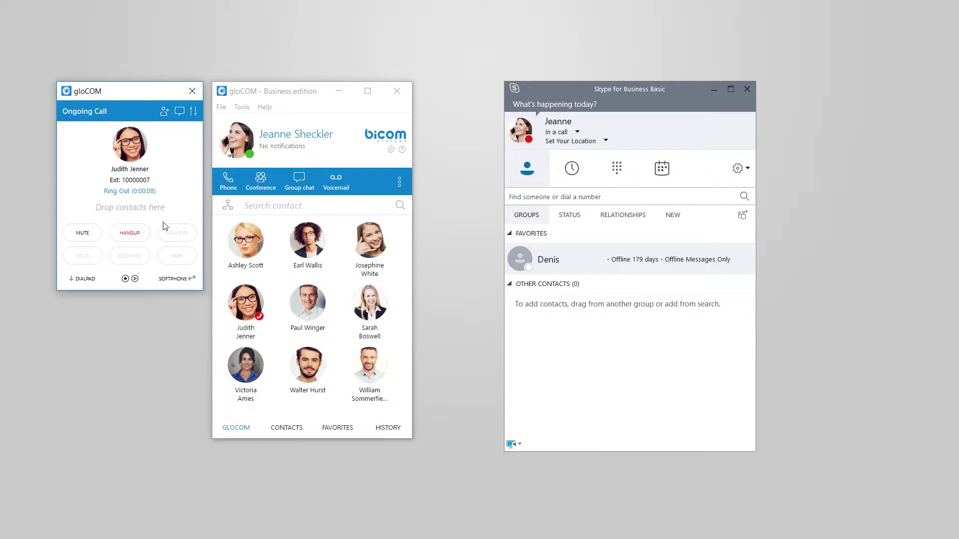
{"action": "left_click", "coordinate": [131, 234]}
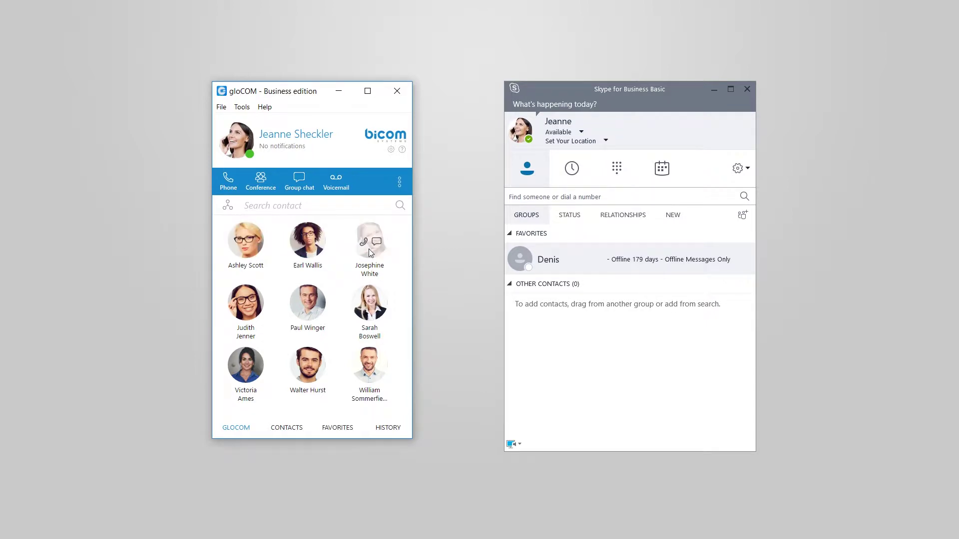
{"action": "left_click", "coordinate": [649, 92]}
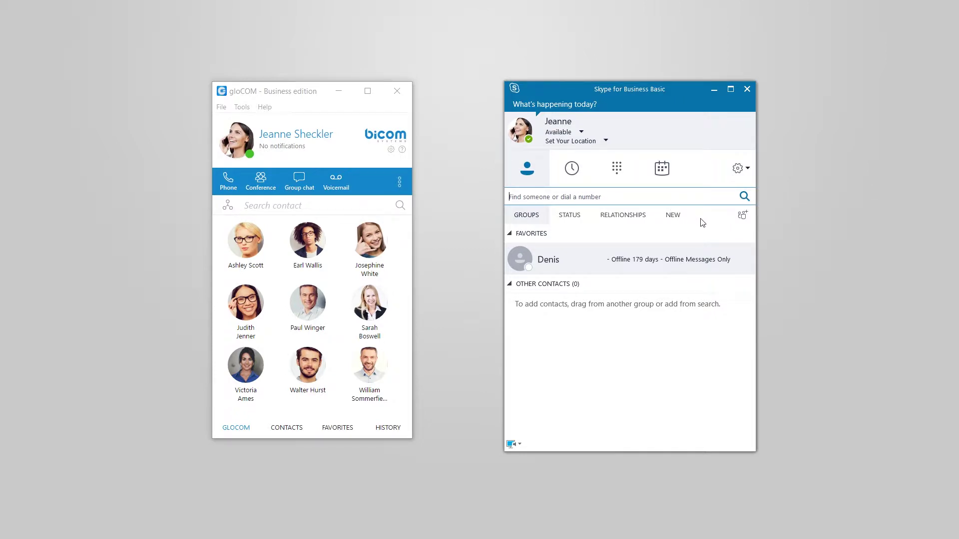
Show the context actions for the favourite contact in Skype for Business.
{"action": "left_click", "coordinate": [713, 252]}
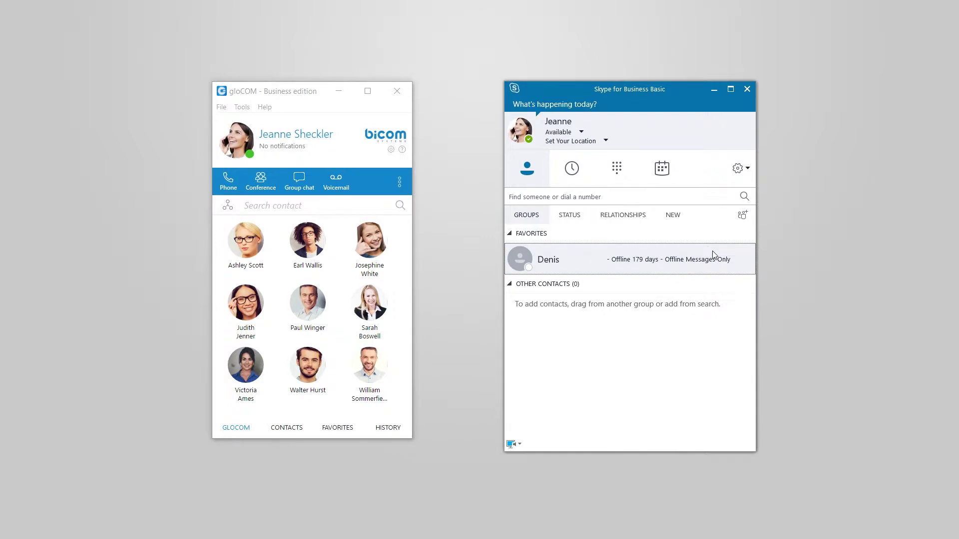
{"action": "right_click", "coordinate": [714, 256]}
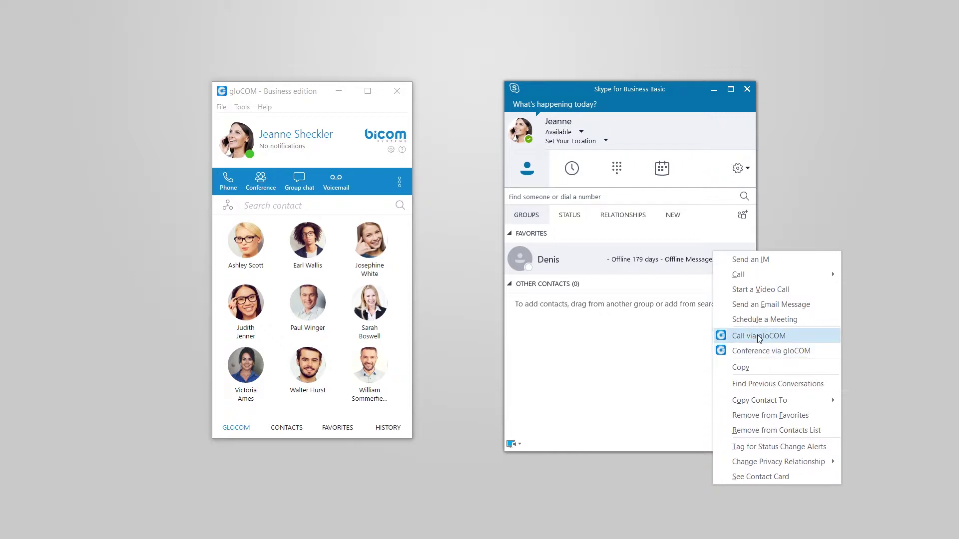
Set up a gloCOM call to the 12345 work number from the softphone, then cancel it.
{"action": "left_click", "coordinate": [759, 337]}
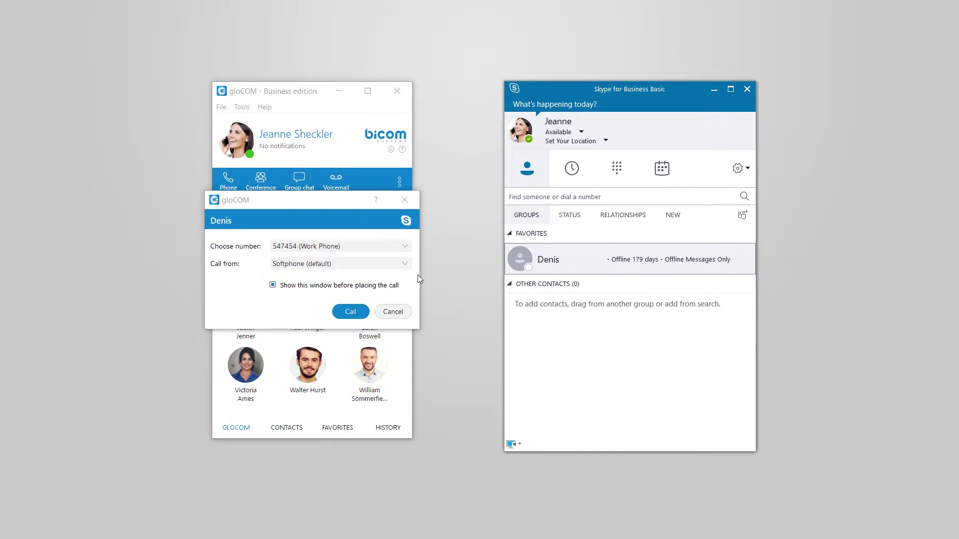
{"action": "left_click", "coordinate": [376, 231]}
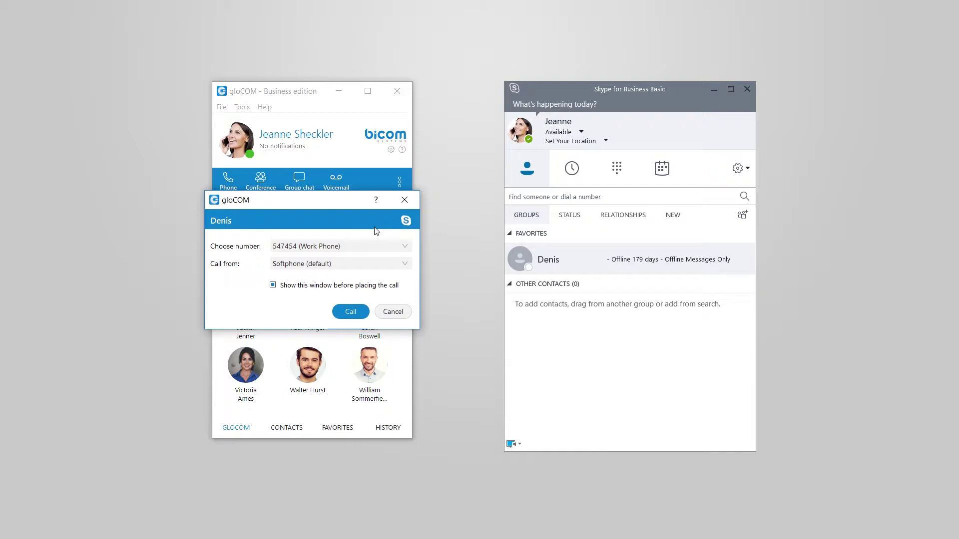
{"action": "left_click", "coordinate": [405, 248]}
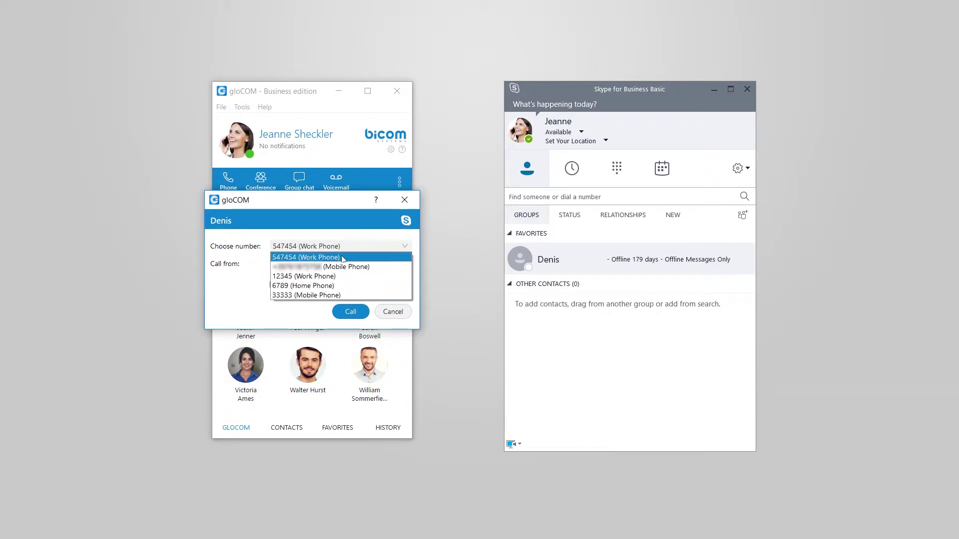
{"action": "left_click", "coordinate": [276, 276]}
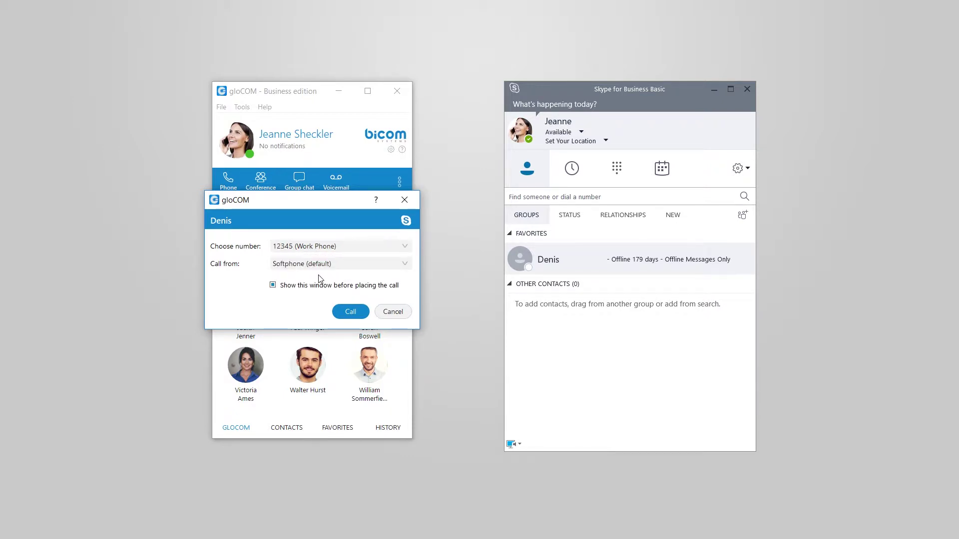
{"action": "left_click", "coordinate": [394, 263]}
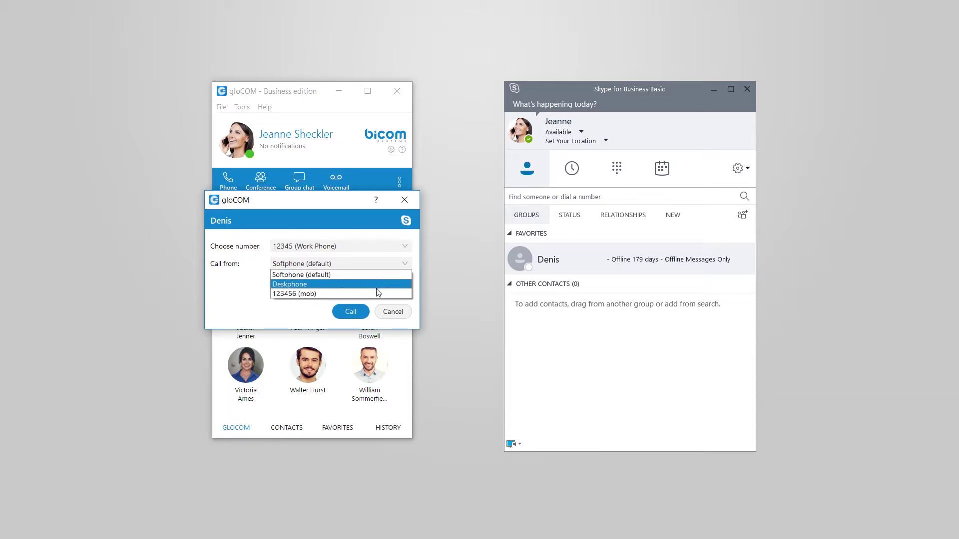
{"action": "left_click", "coordinate": [307, 315]}
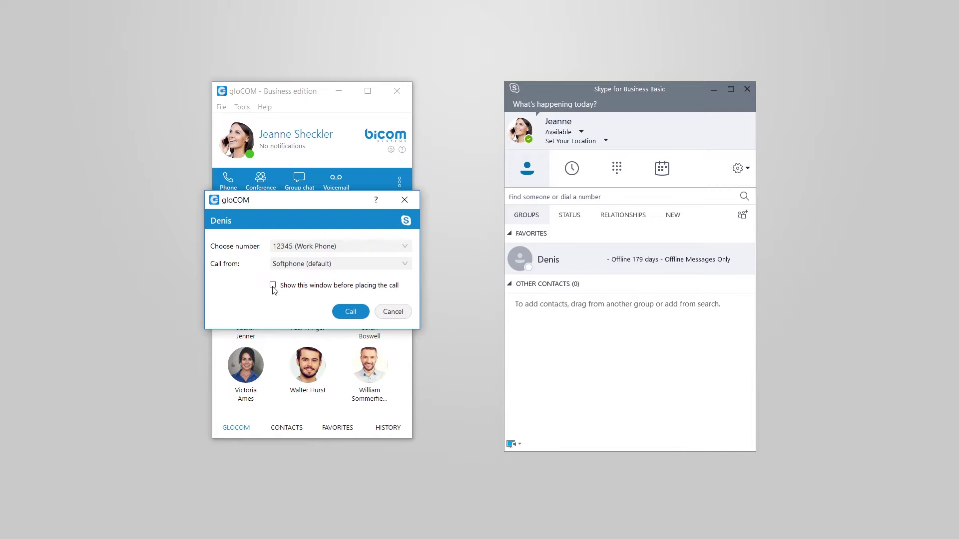
{"action": "left_click", "coordinate": [392, 314]}
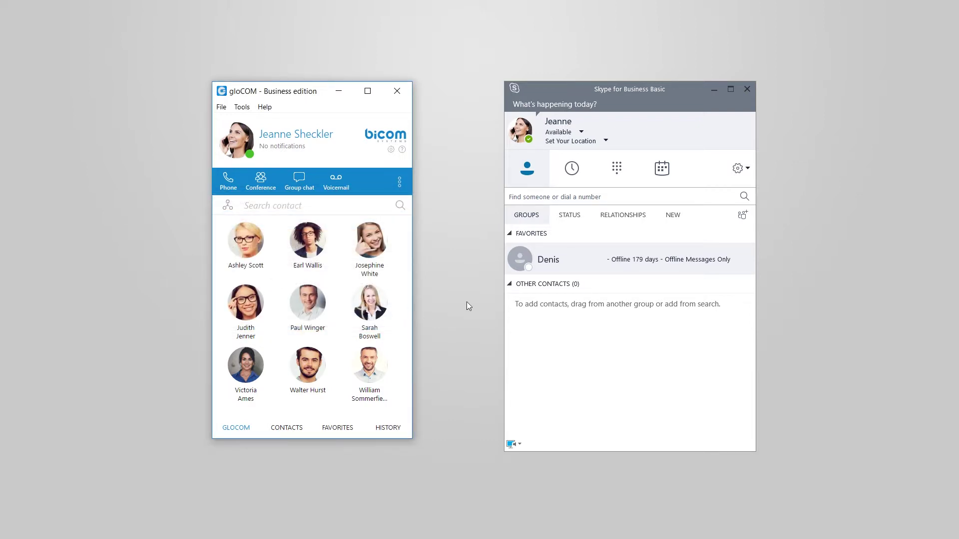
Open a Skype conversation with the favourite contact and start Conference via gloCOM.
{"action": "left_click", "coordinate": [680, 266]}
{"action": "double_click", "coordinate": [681, 266]}
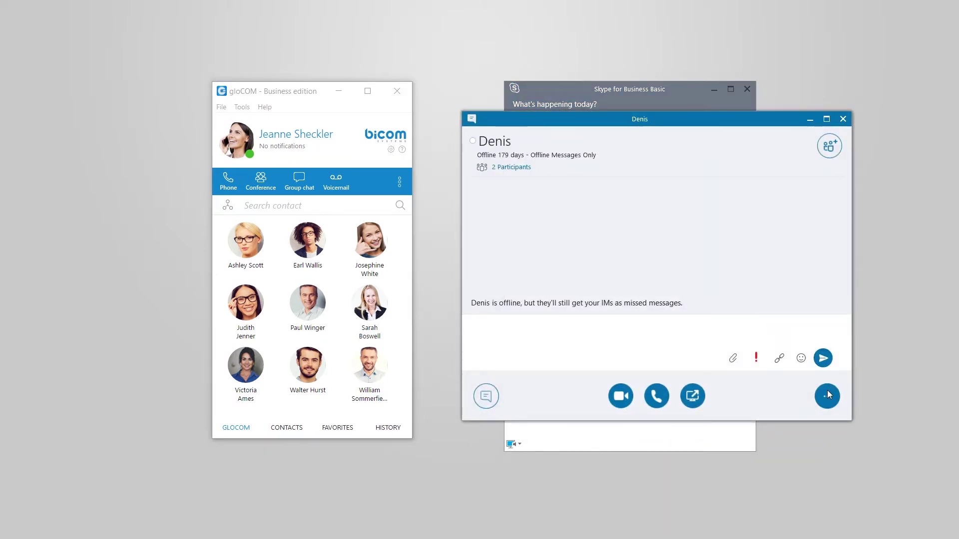
{"action": "left_click", "coordinate": [828, 396]}
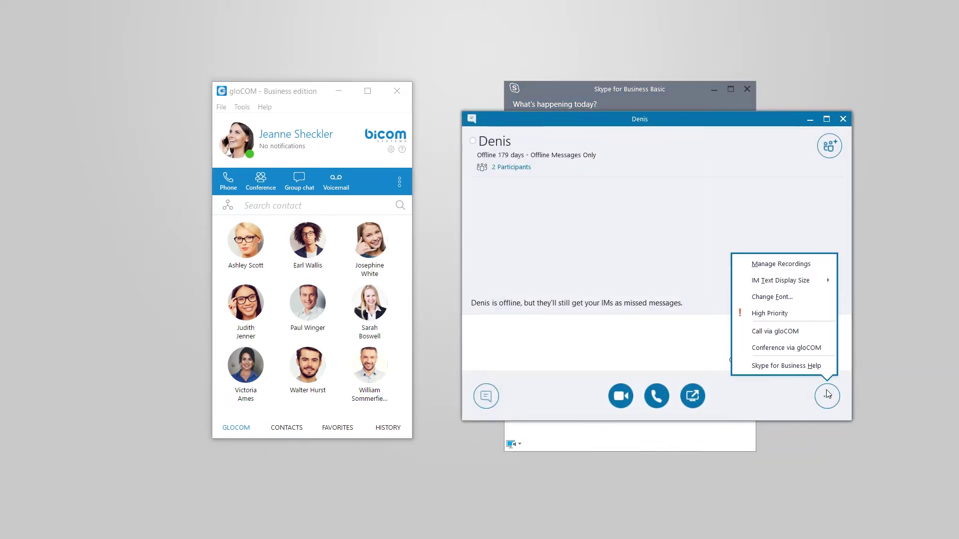
{"action": "left_click", "coordinate": [789, 349]}
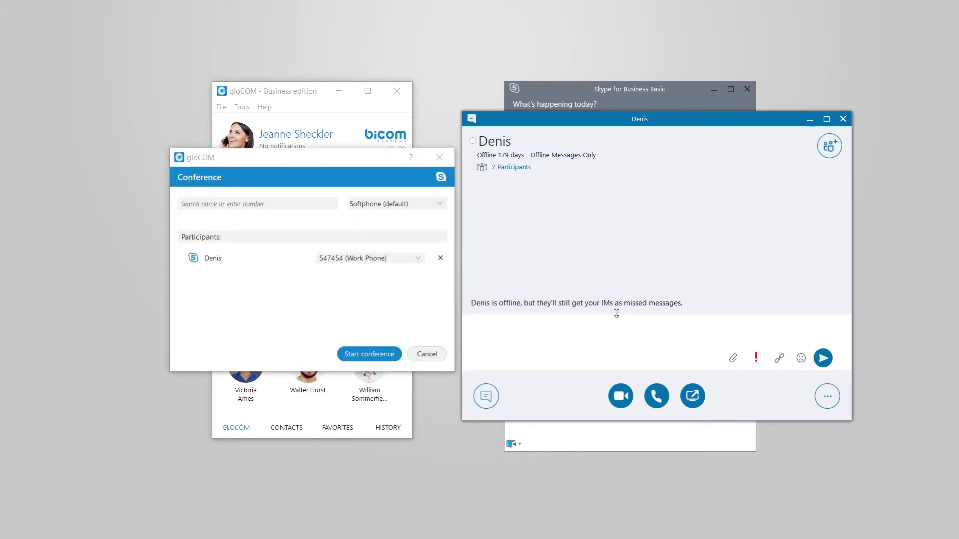
Keep Softphone as the conference device, add a searched colleague, then cancel the conference.
{"action": "left_click", "coordinate": [439, 205]}
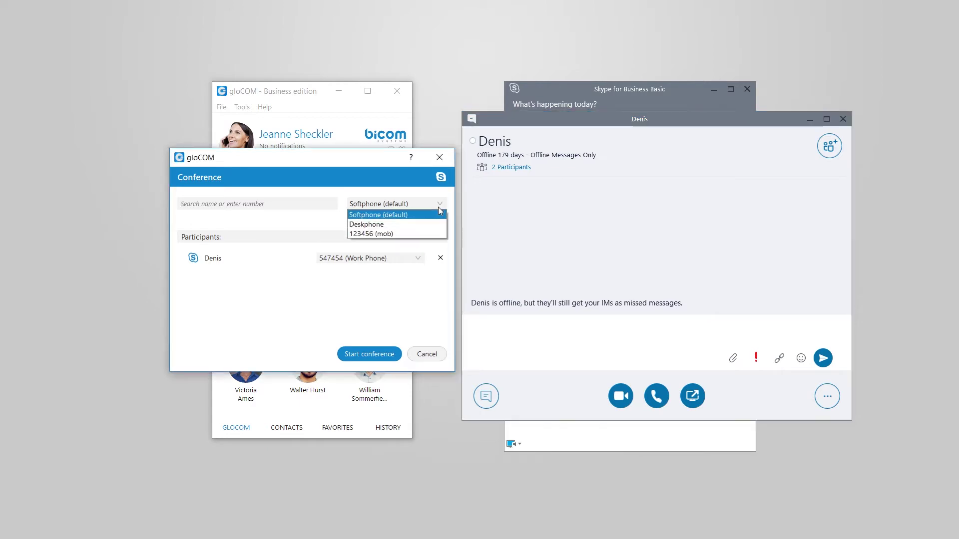
{"action": "left_click", "coordinate": [412, 300]}
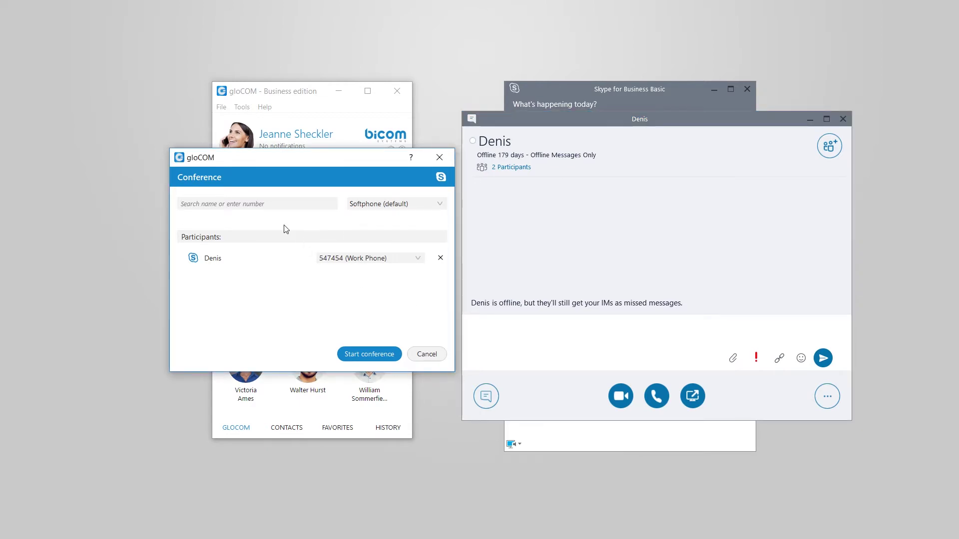
{"action": "type", "text": "Sar"}
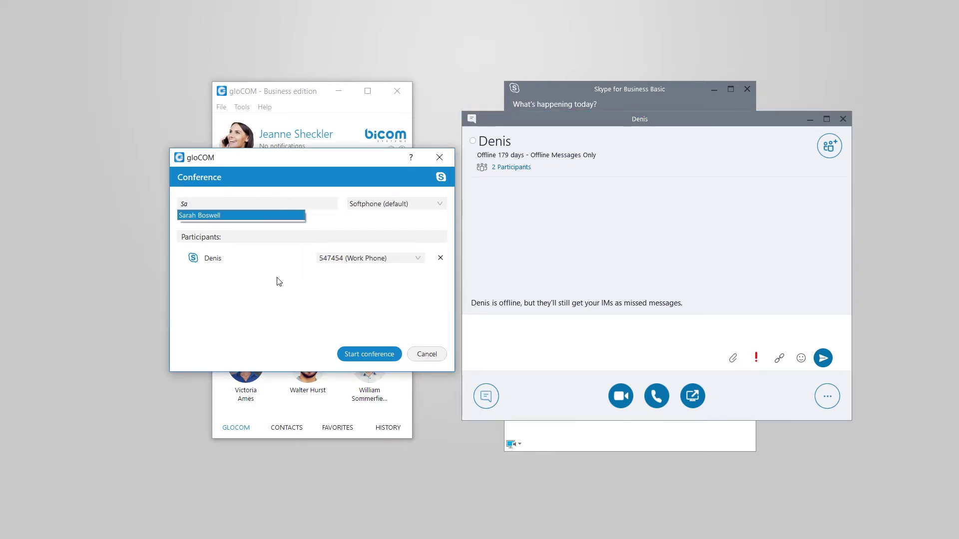
{"action": "left_click", "coordinate": [208, 216]}
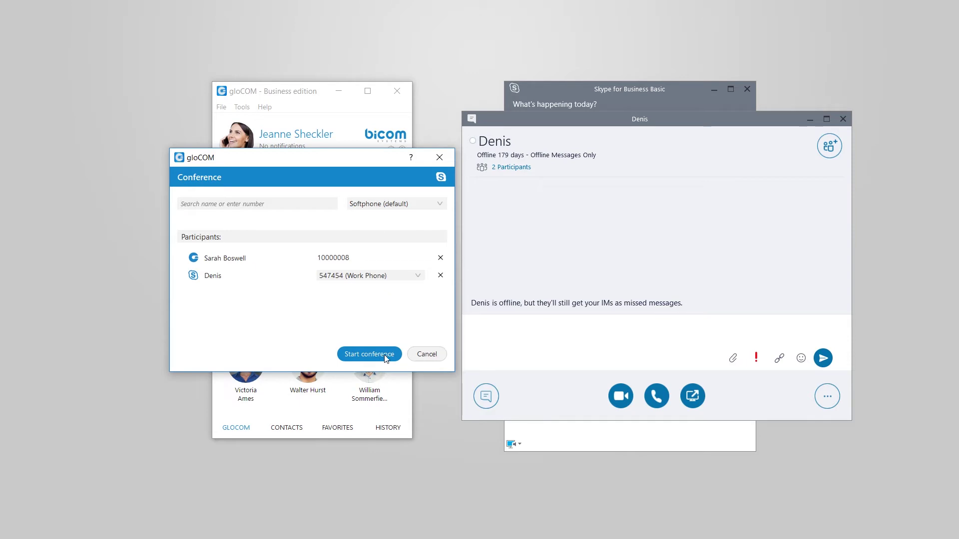
{"action": "left_click", "coordinate": [427, 360]}
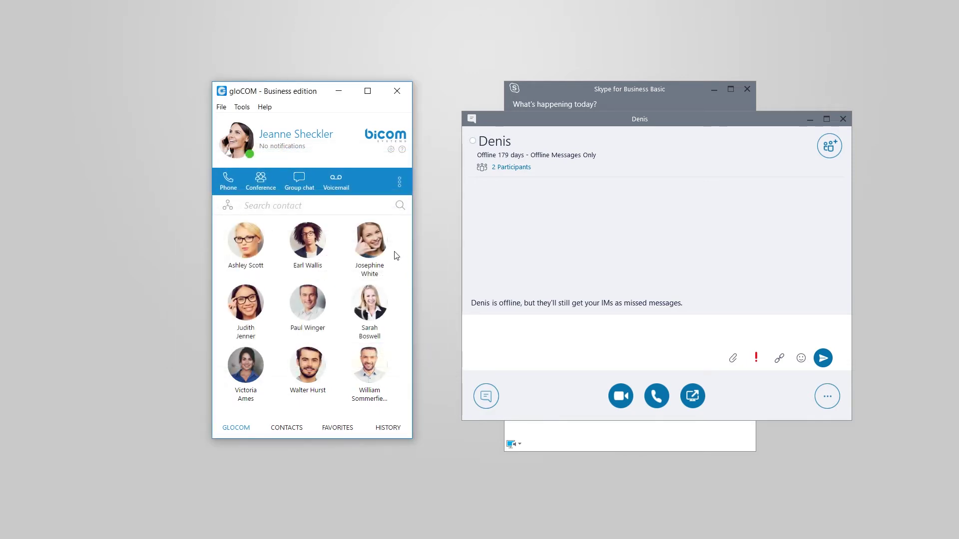
Go to gloCOM Preferences > Modules > Skype to view the plugin status.
{"action": "left_click", "coordinate": [392, 151]}
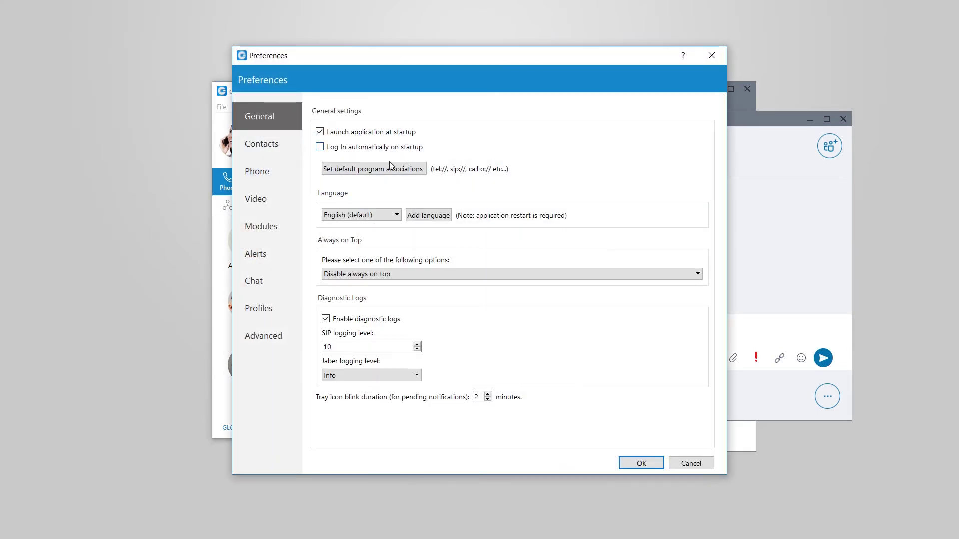
{"action": "left_click", "coordinate": [275, 226]}
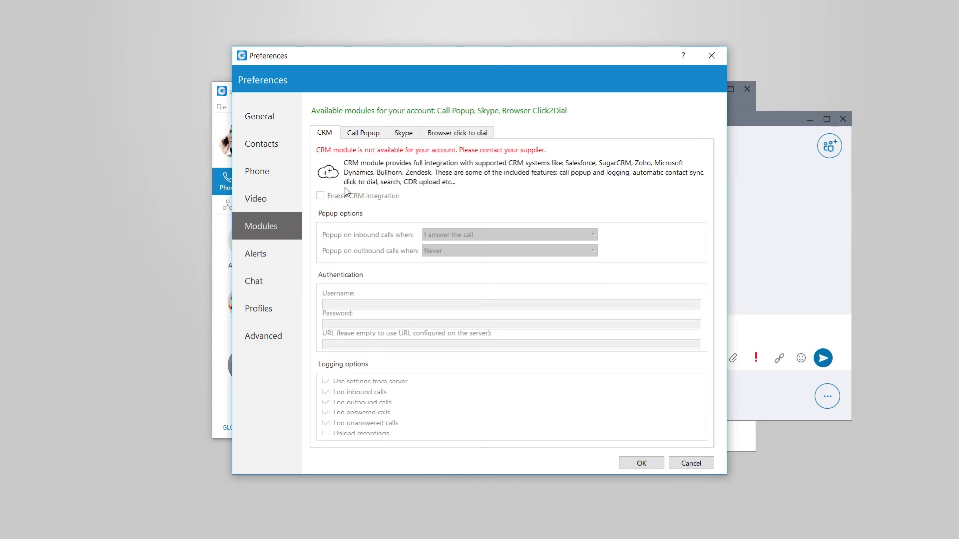
{"action": "left_click", "coordinate": [404, 138]}
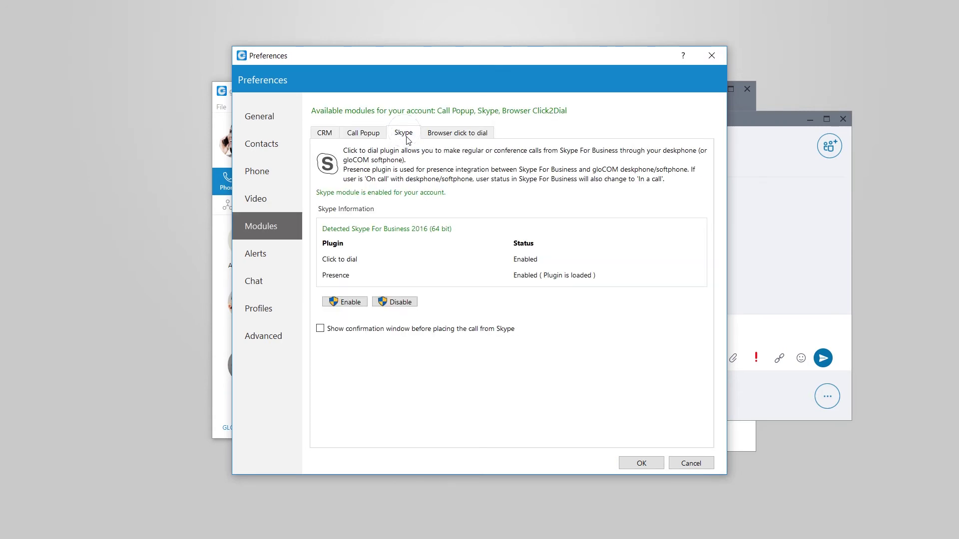
Disable the Skype Click to dial and Presence plugins, leaving call confirmation unchecked.
{"action": "left_click", "coordinate": [398, 302]}
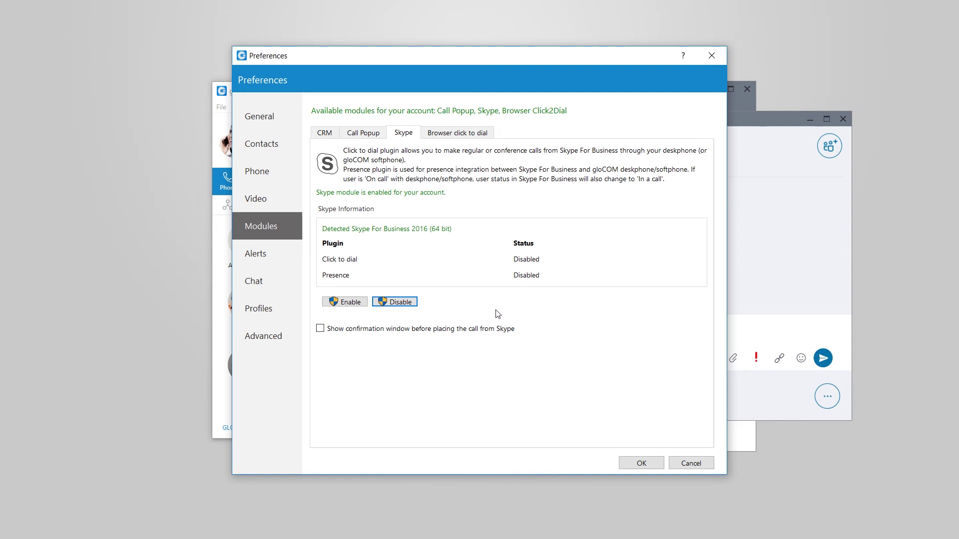
{"action": "left_click", "coordinate": [320, 329]}
{"action": "left_click", "coordinate": [321, 331]}
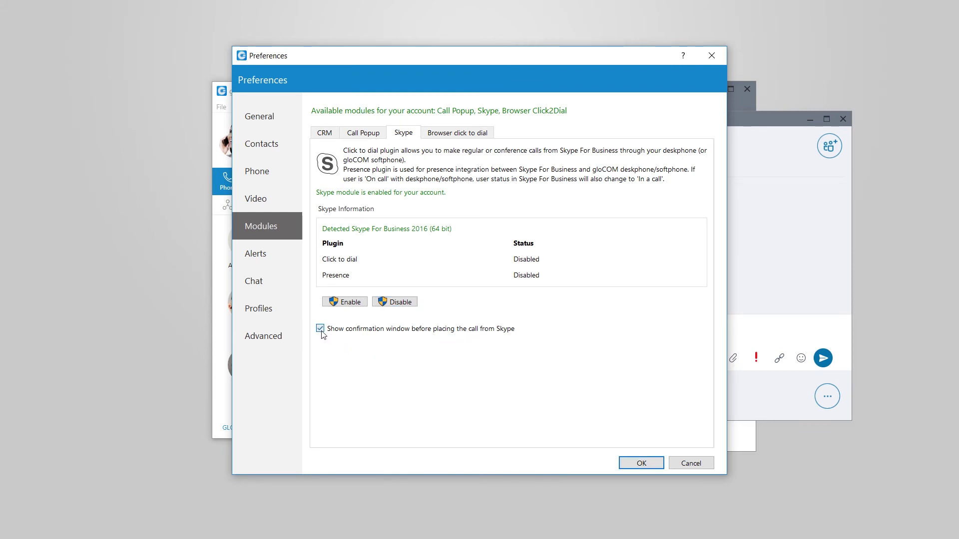